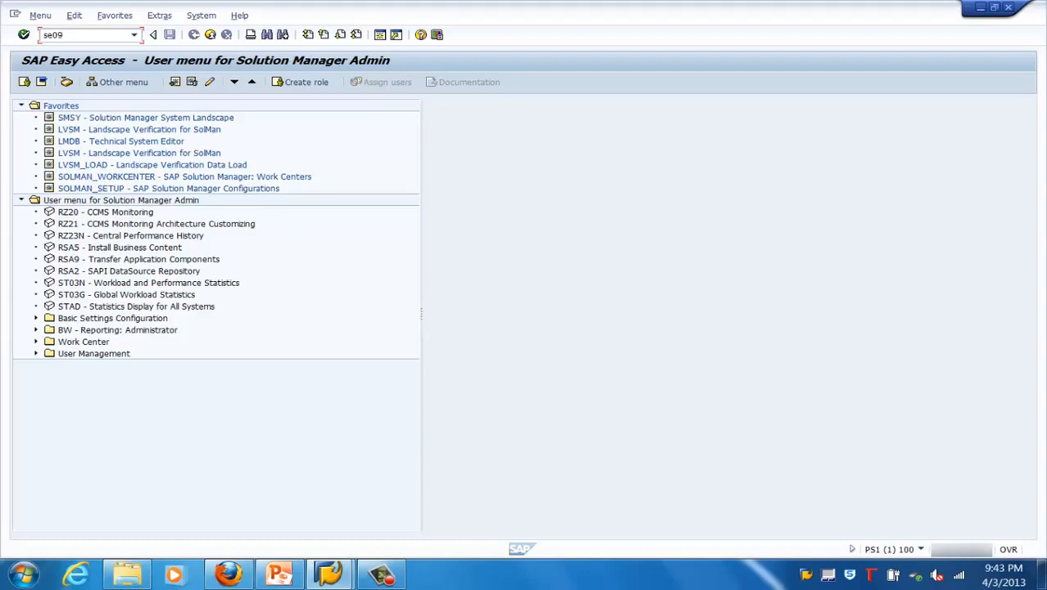
- Open the Transport Organizer with transaction se09 and start creating a new request of type Customizing request
key("Return")
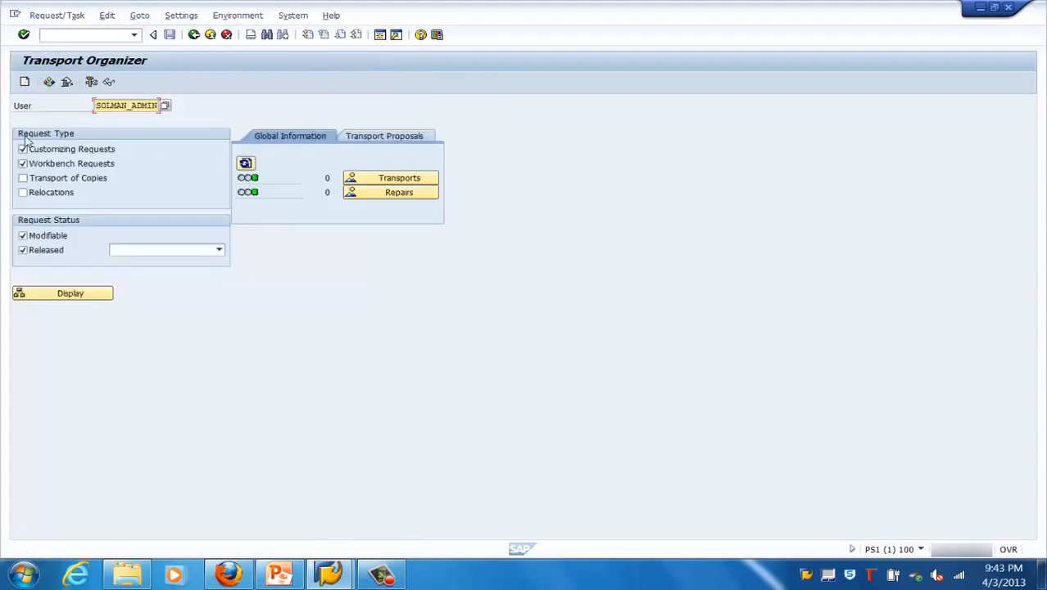
left_click(25, 82)
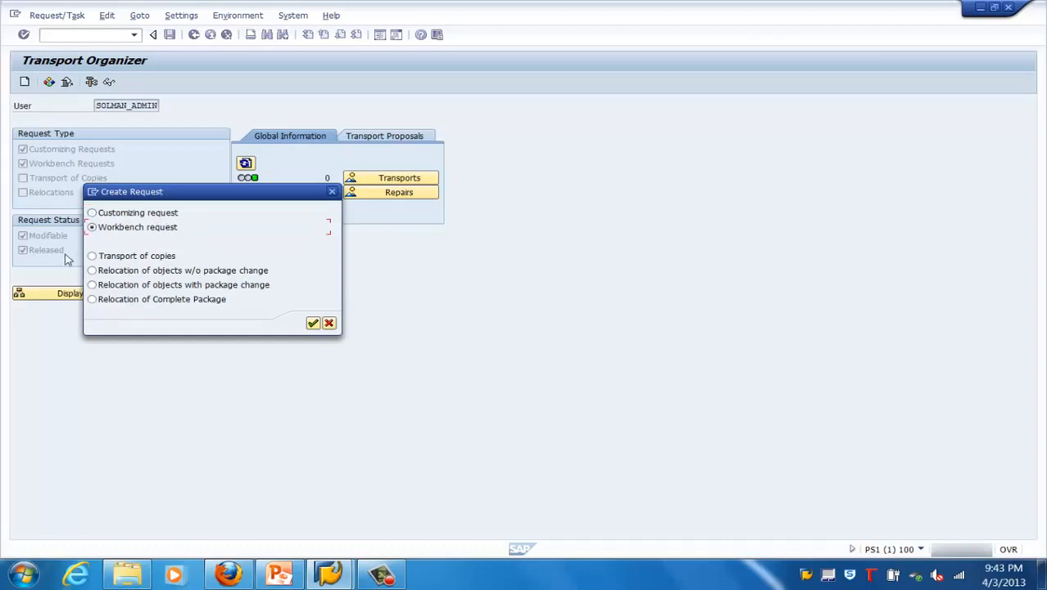
left_click(93, 257)
left_click(118, 273)
left_click(145, 295)
left_click(145, 228)
left_click(145, 216)
left_click(314, 324)
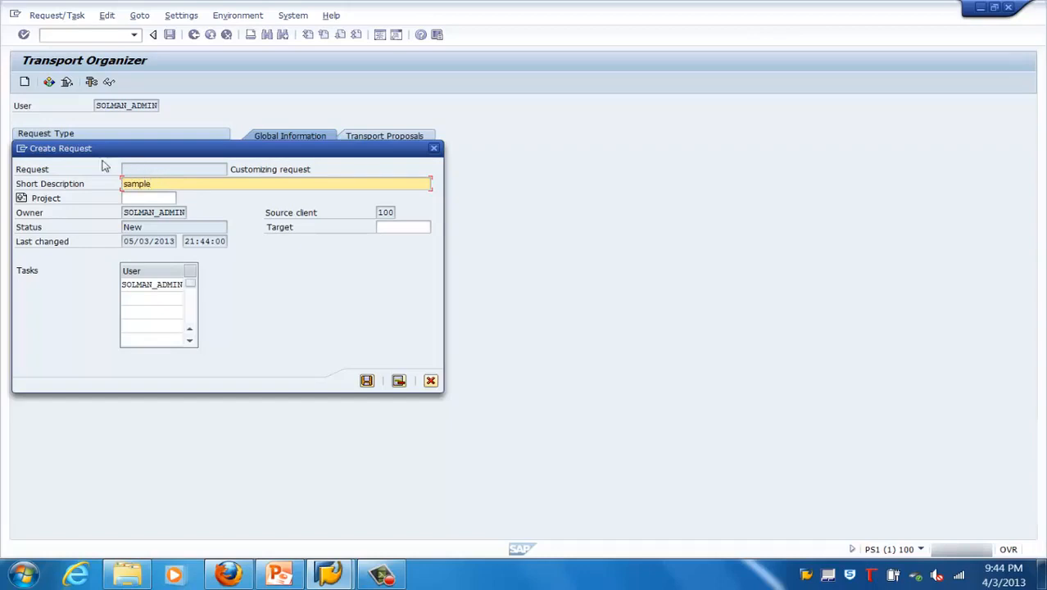
- Look up possible values for the project and target of the "sample" request, leave both blank, and save the request
left_click(151, 212)
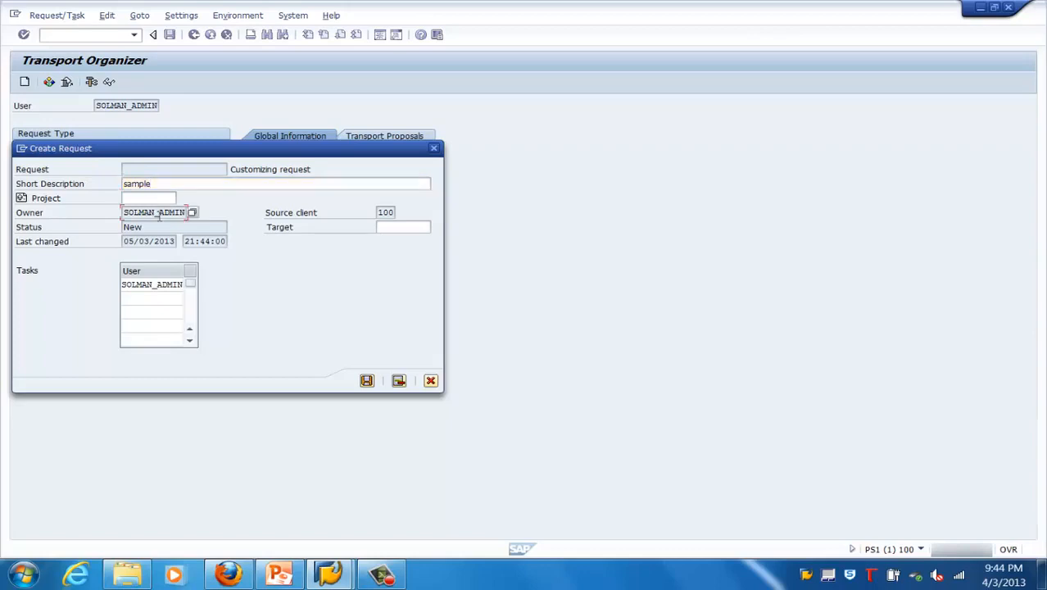
left_click(157, 199)
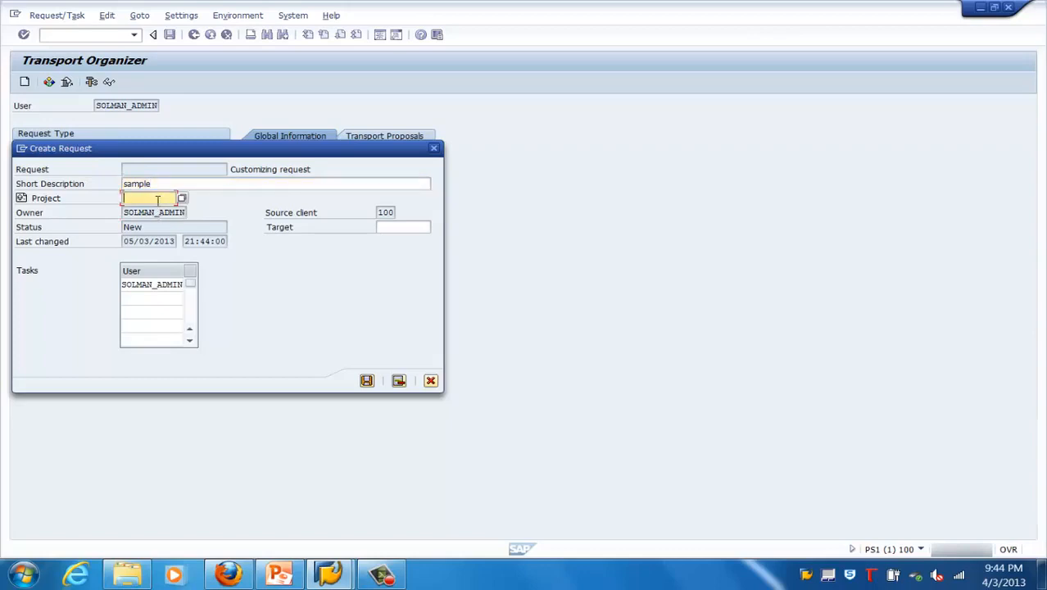
left_click(182, 199)
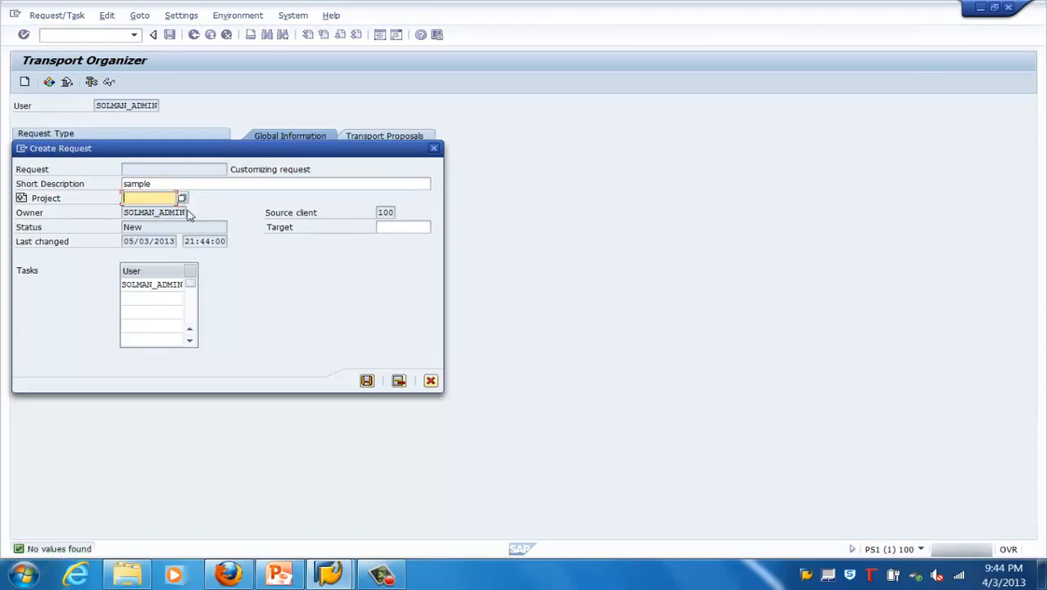
left_click(413, 228)
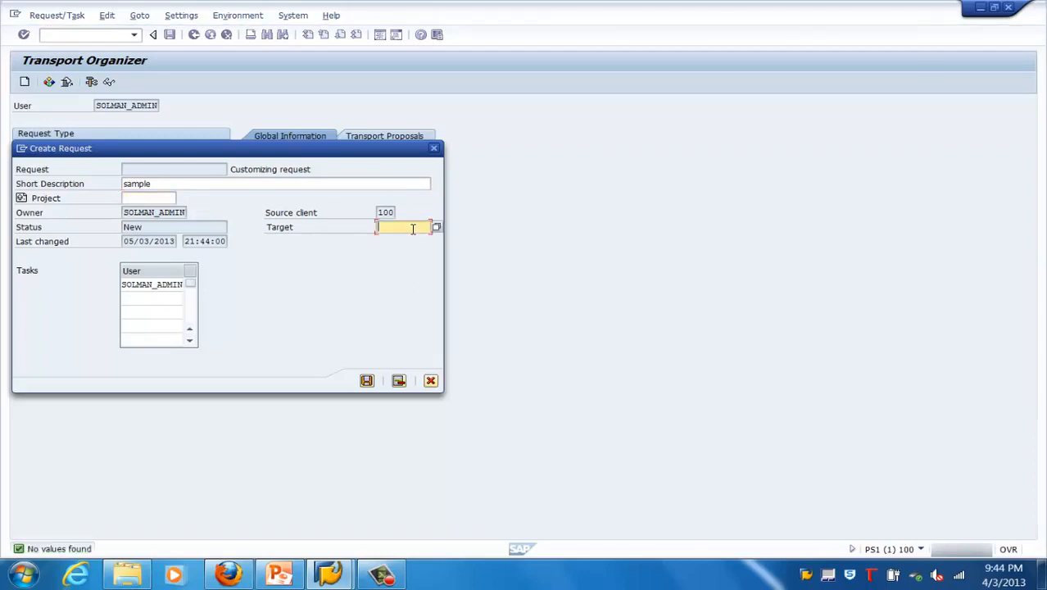
left_click(436, 227)
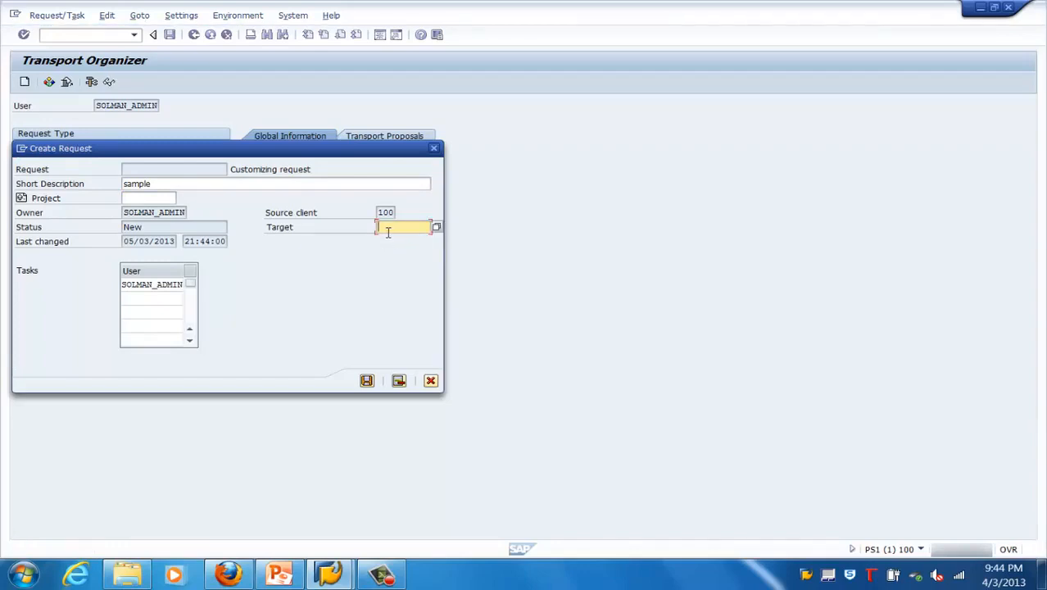
left_click(367, 381)
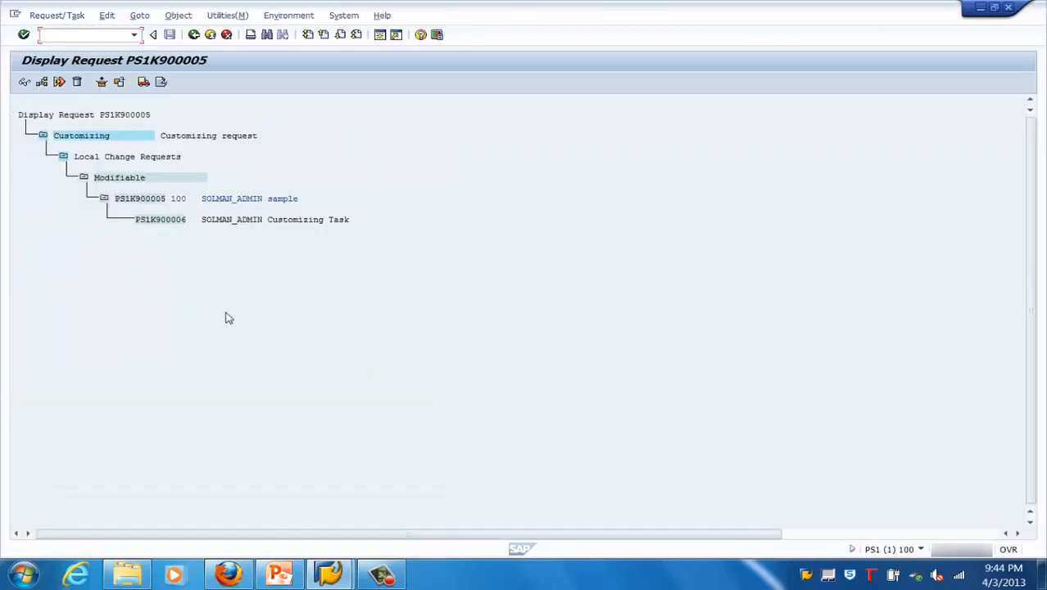
- Open the object list of customizing task PS1K900006 in change mode, examine it, and exit to the SAP Easy Access screen
left_click(152, 224)
double_click(152, 225)
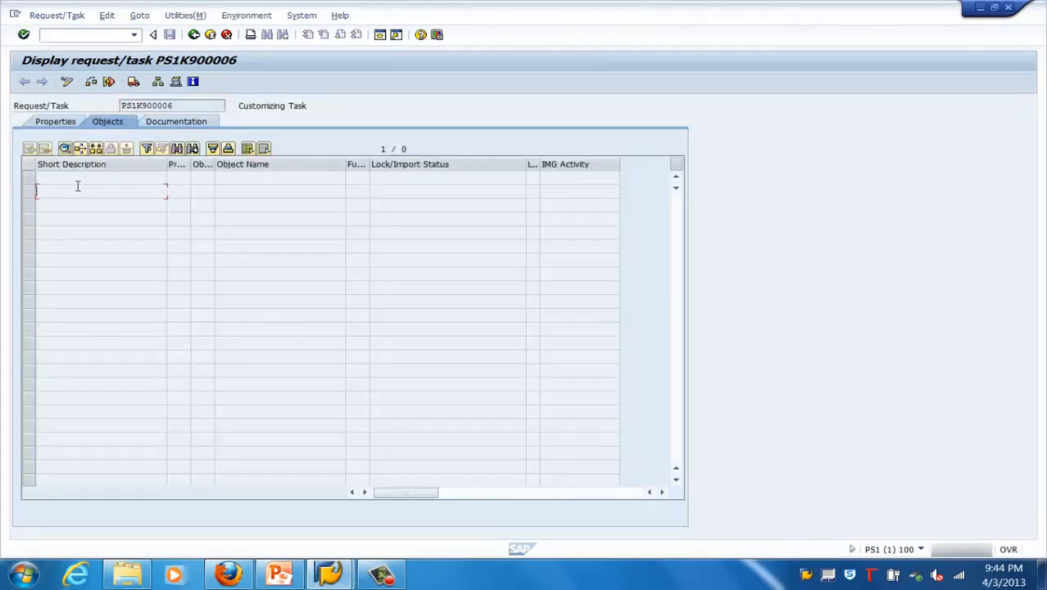
left_click(68, 82)
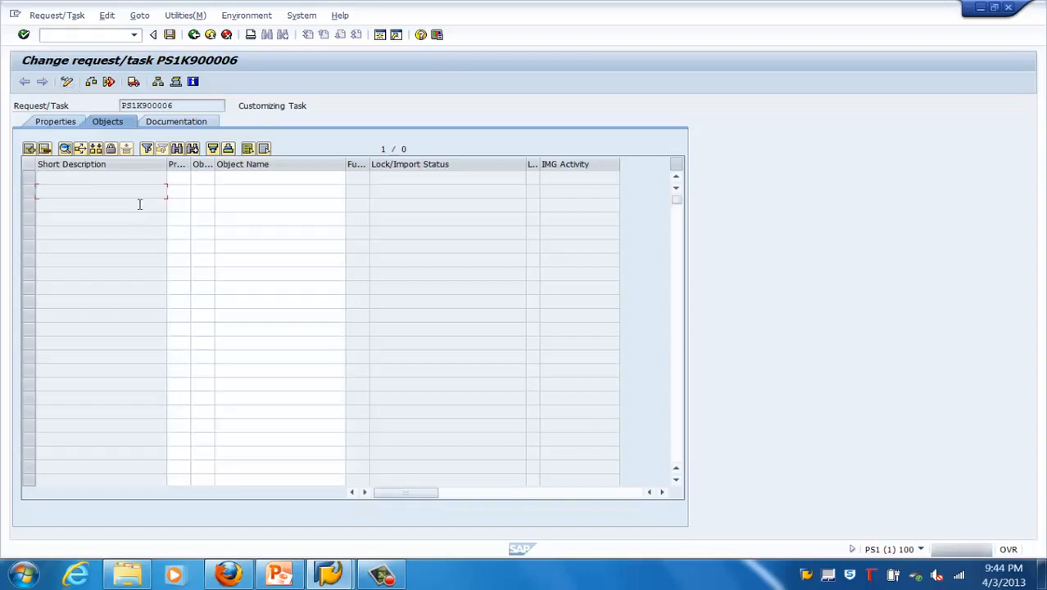
left_click(253, 177)
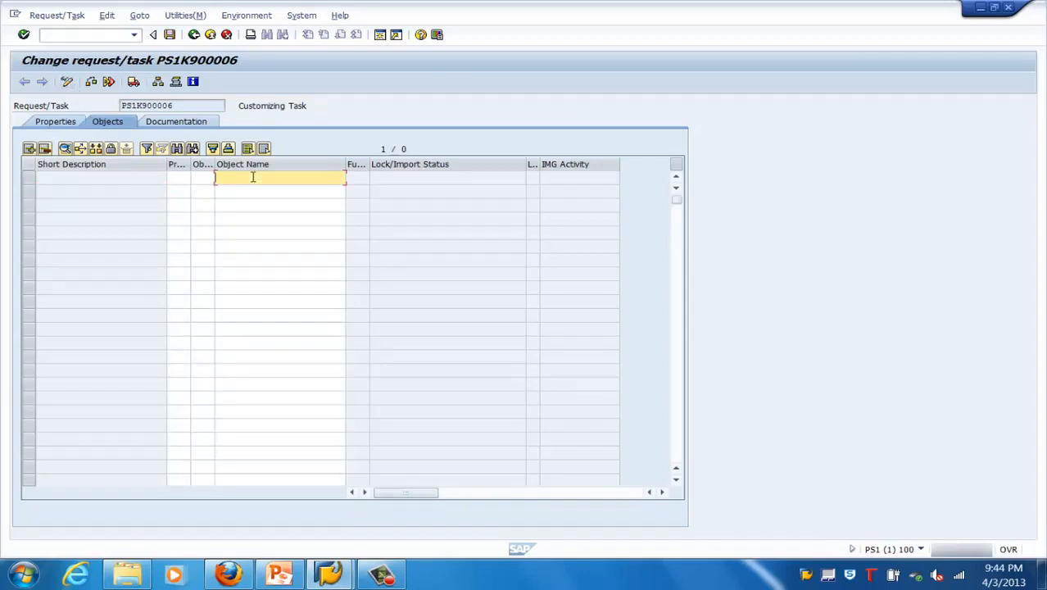
left_click(211, 36)
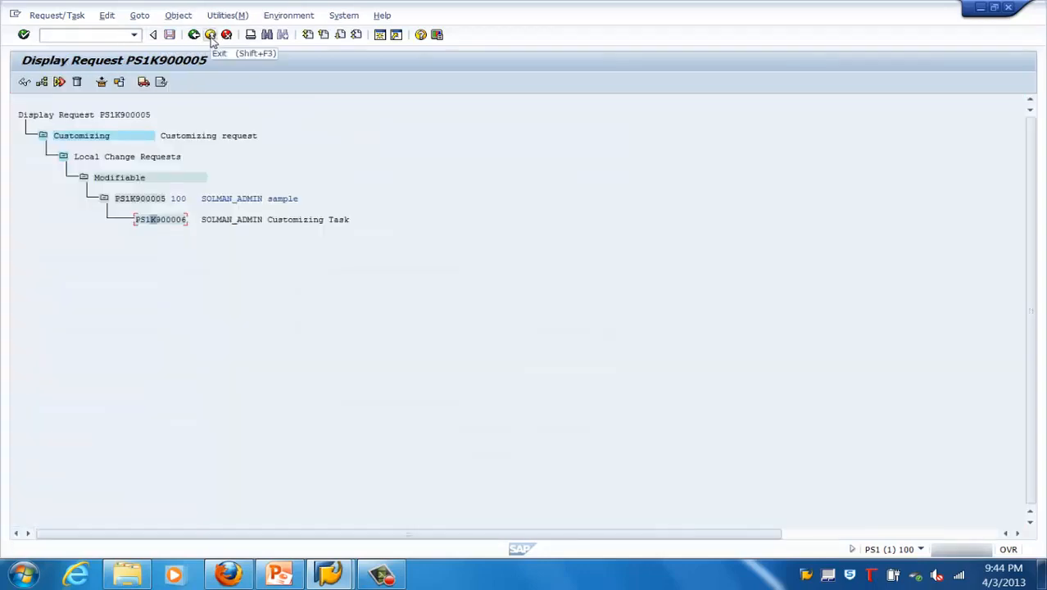
left_click(210, 36)
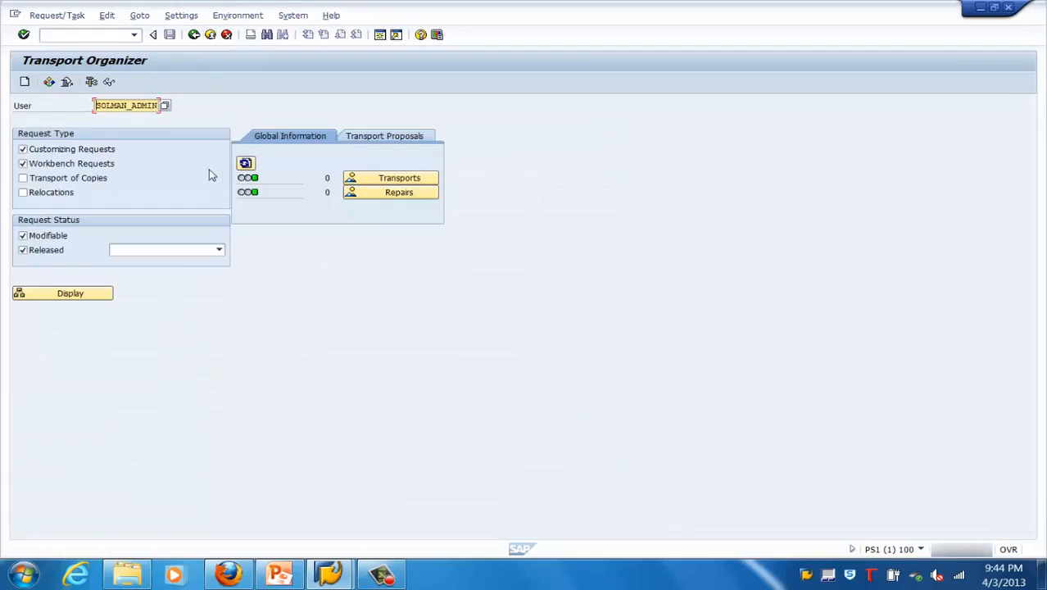
left_click(194, 36)
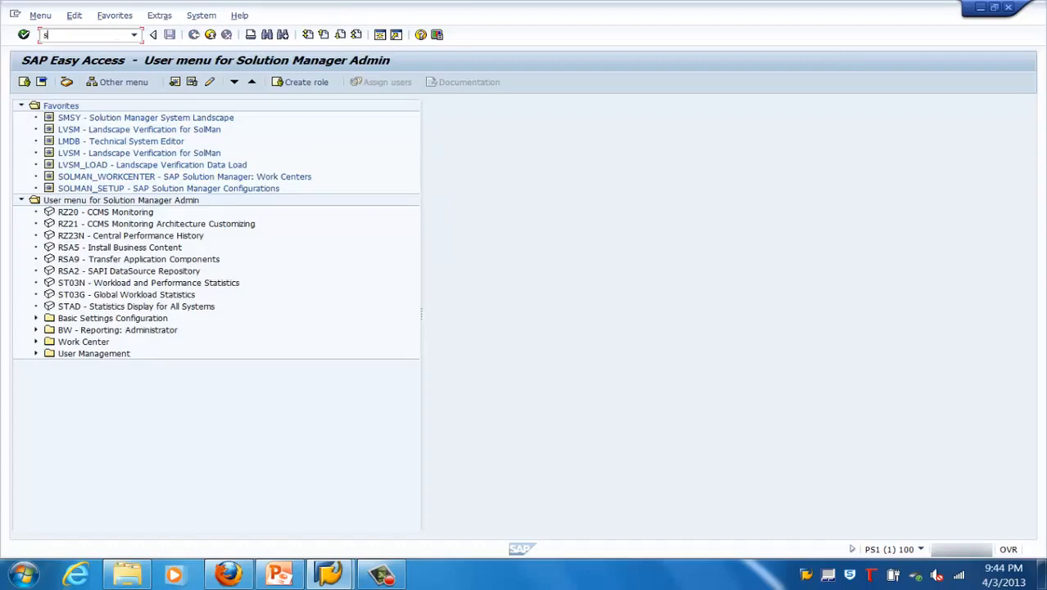
- Run transaction se09, display the change requests, and expand requests PS1K900002 and PS1K900005 to show their tasks
type("se09")
key("Return")
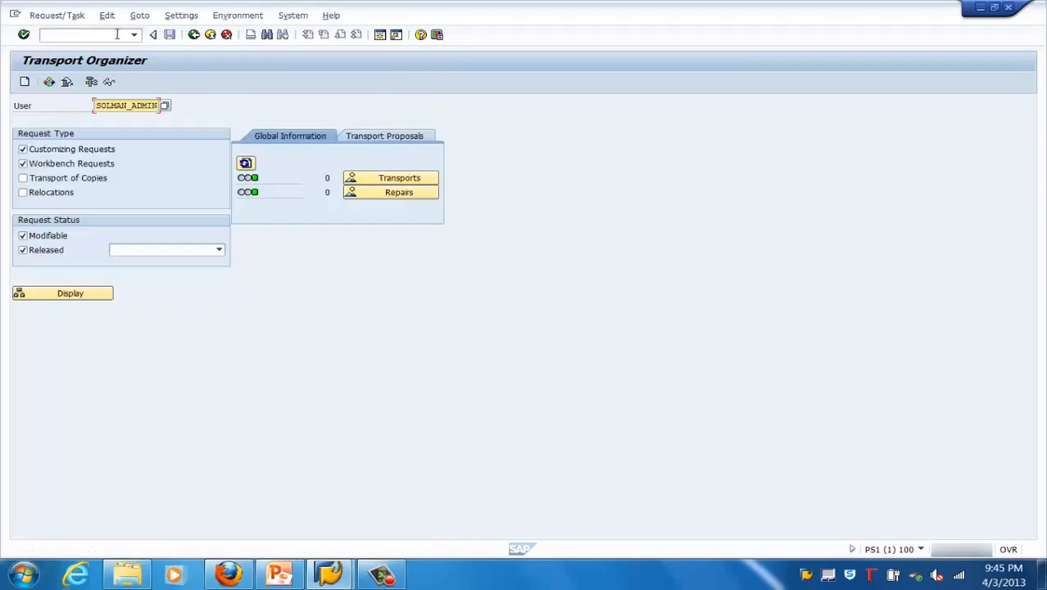
left_click(90, 294)
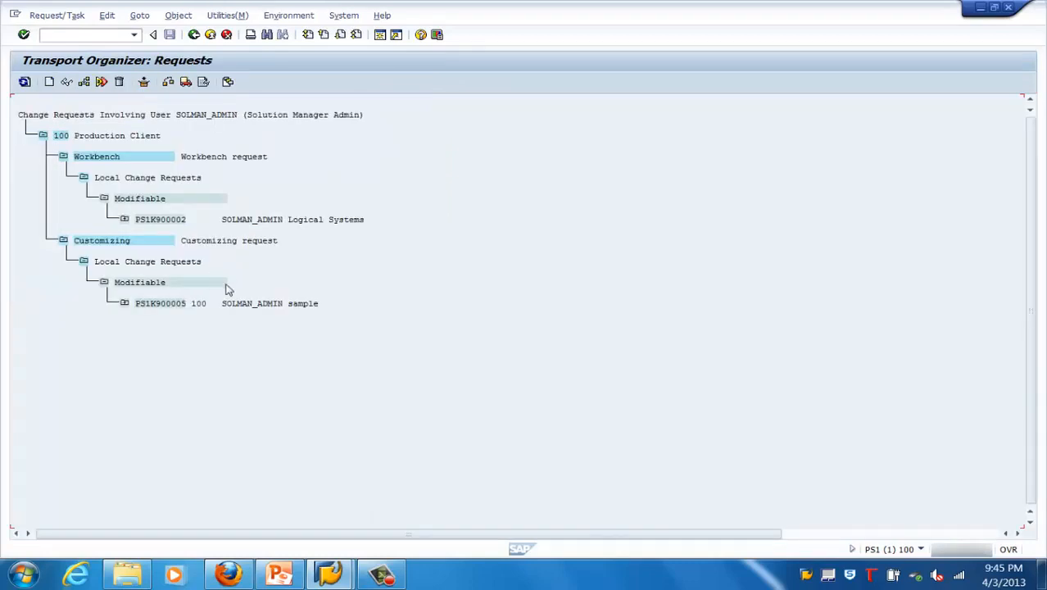
left_click(125, 220)
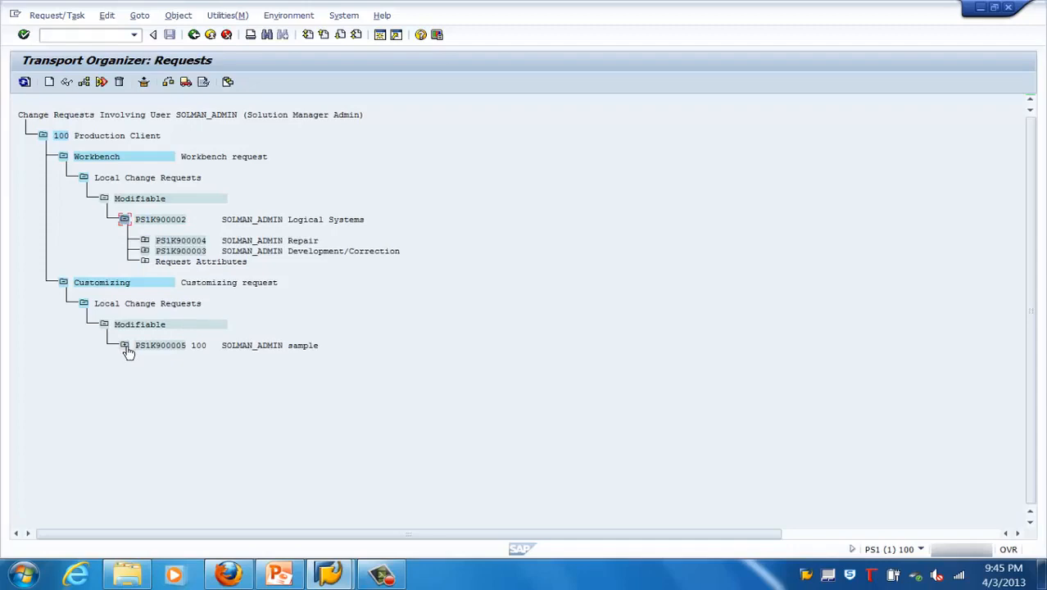
left_click(125, 347)
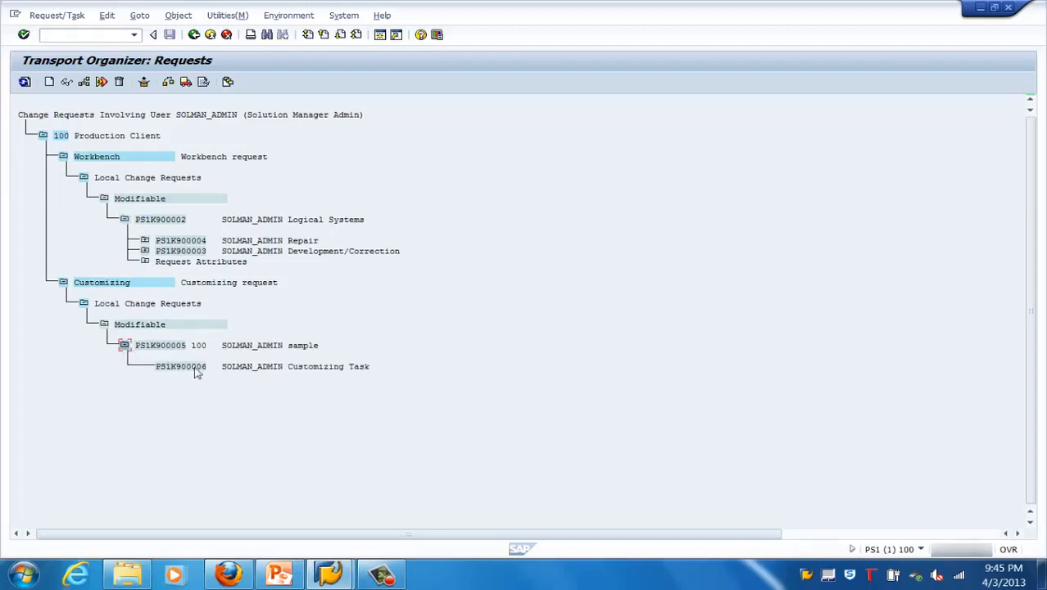
left_click(196, 369)
left_click(123, 284)
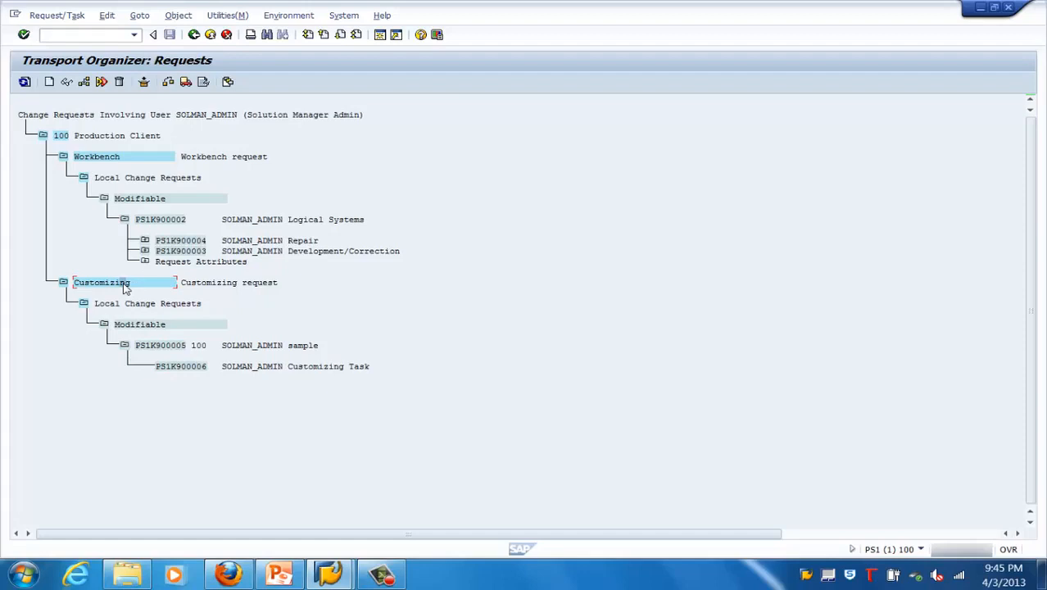
left_click(184, 370)
- Release tasks PS1K900003 and PS1K900004 along with their parent workbench request PS1K900002
left_click(196, 253)
left_click(186, 83)
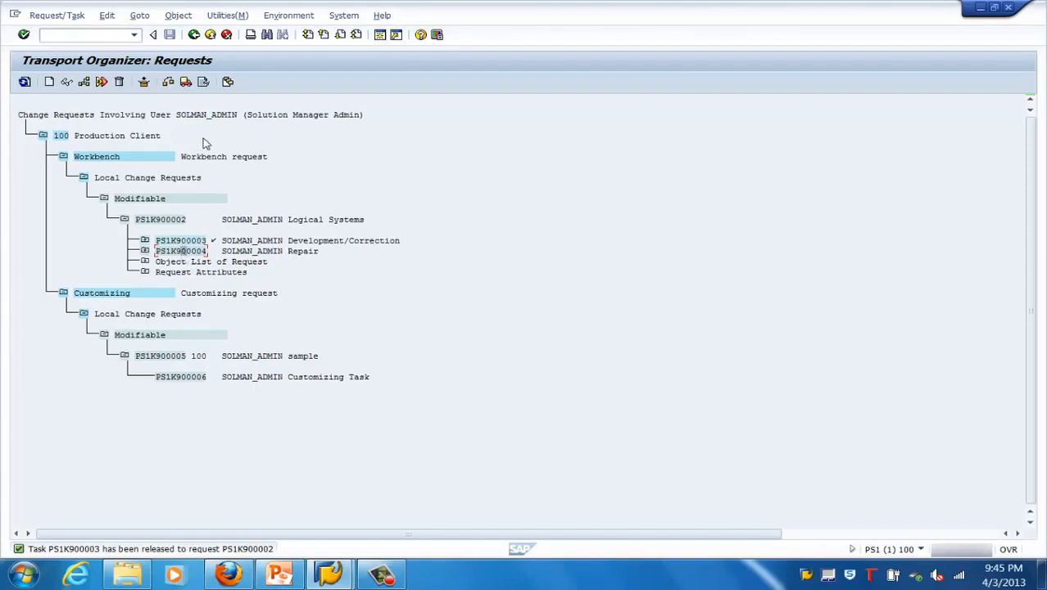
left_click(185, 83)
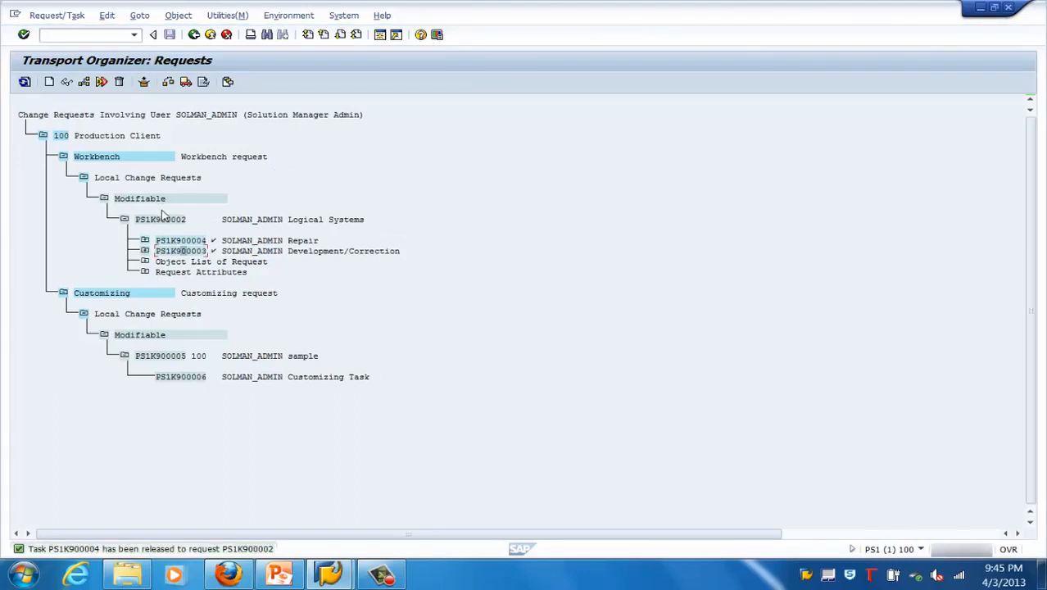
left_click(162, 221)
left_click(185, 82)
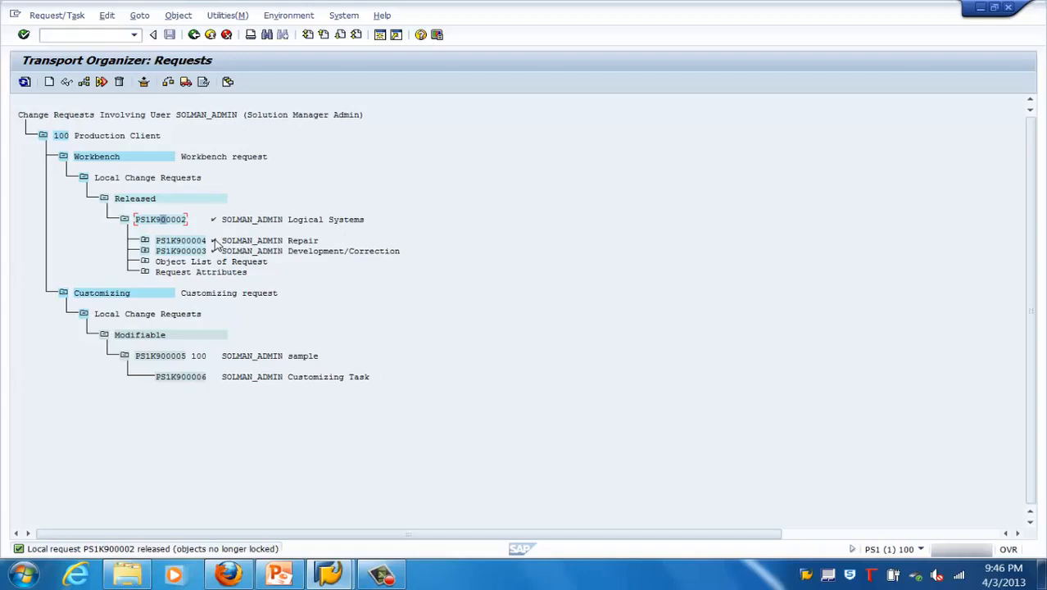
- Examine the objects contained in released workbench request PS1K900002 and return to the request list
left_click(204, 82)
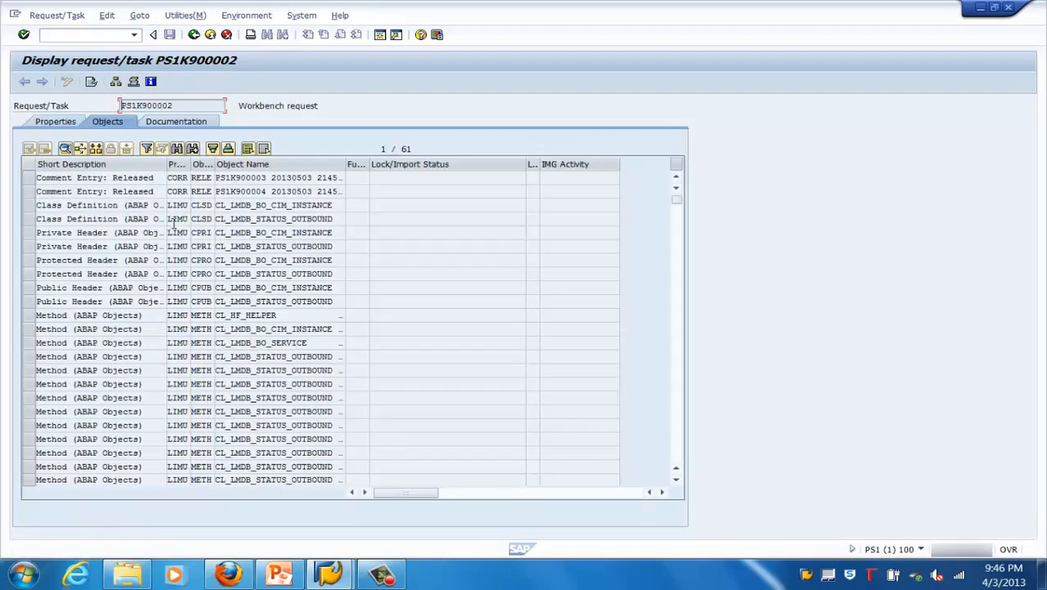
left_click(194, 34)
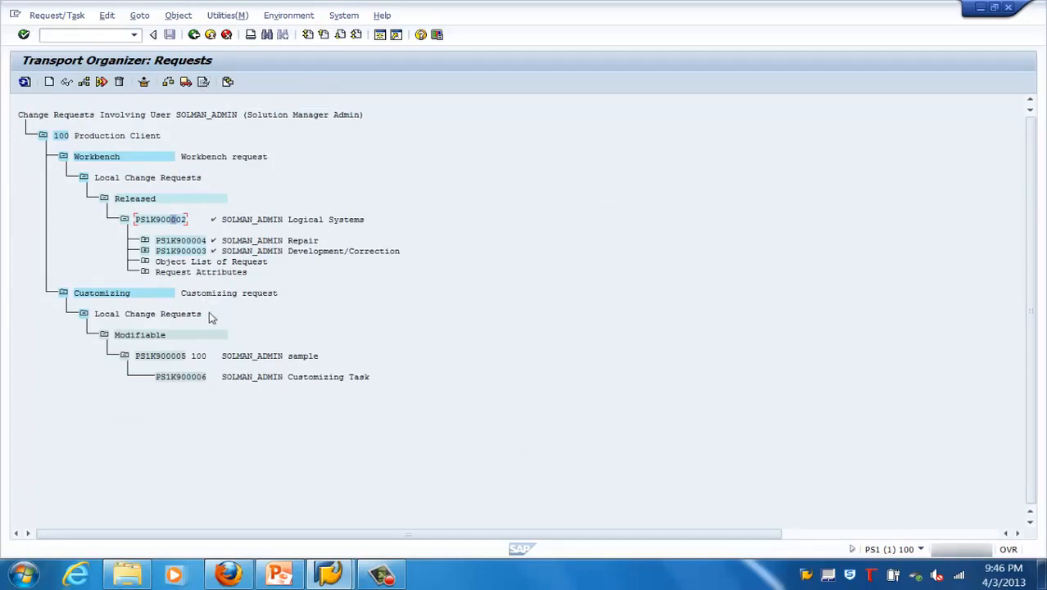
- Switch to the PowerPoint presentation and view the "Transport Process: Release and Export" slide
left_click(280, 578)
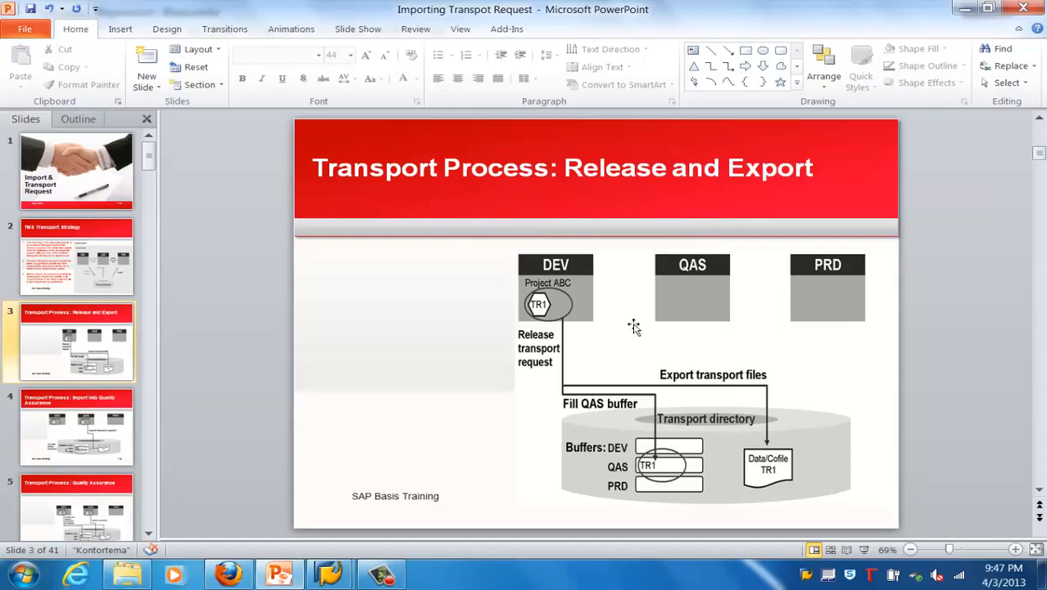
mouse_move(341, 577)
mouse_move(280, 575)
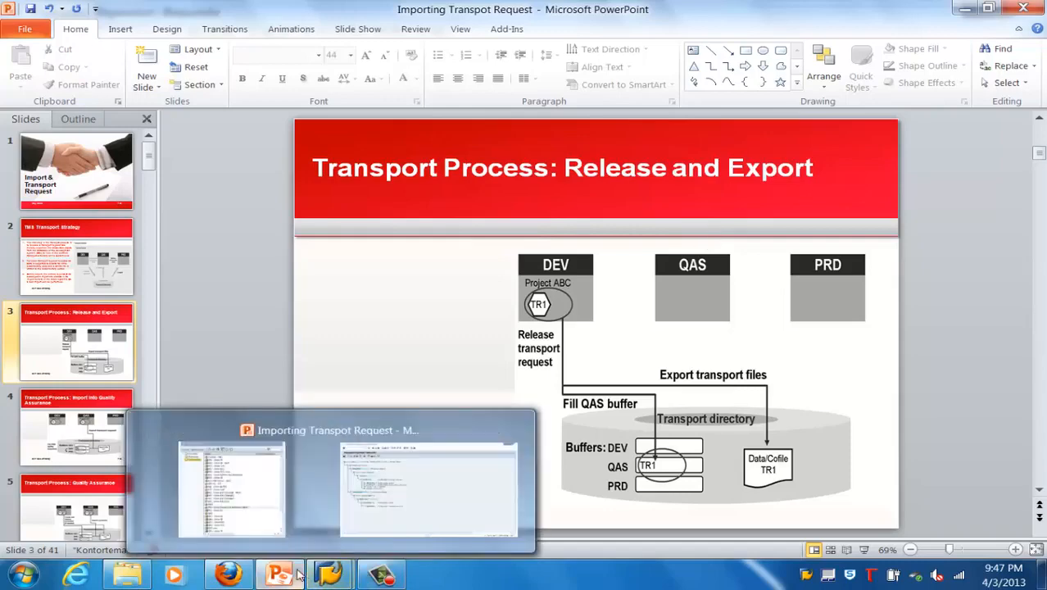
left_click(281, 577)
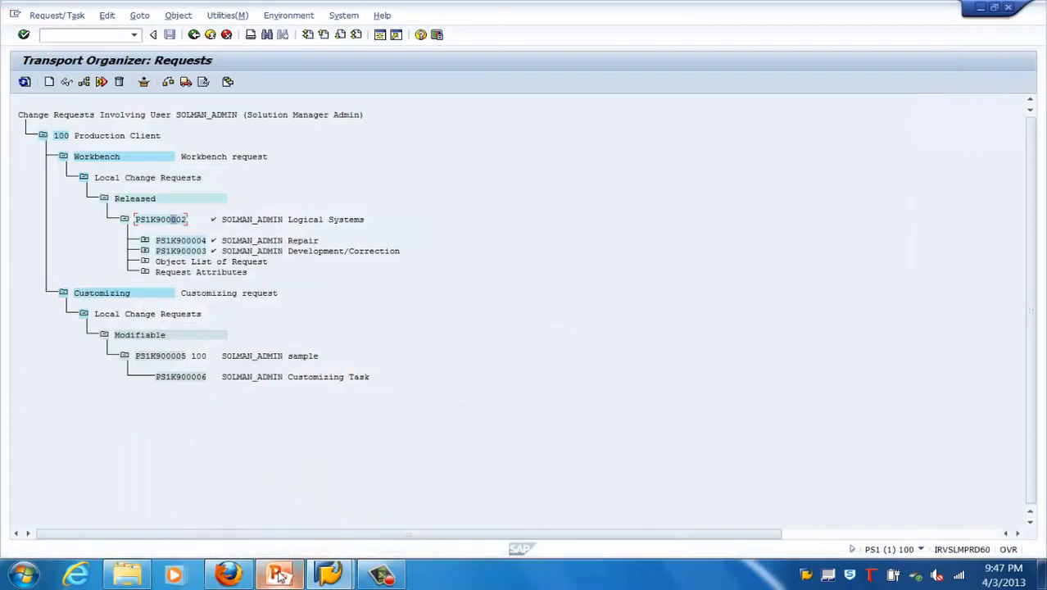
left_click(290, 579)
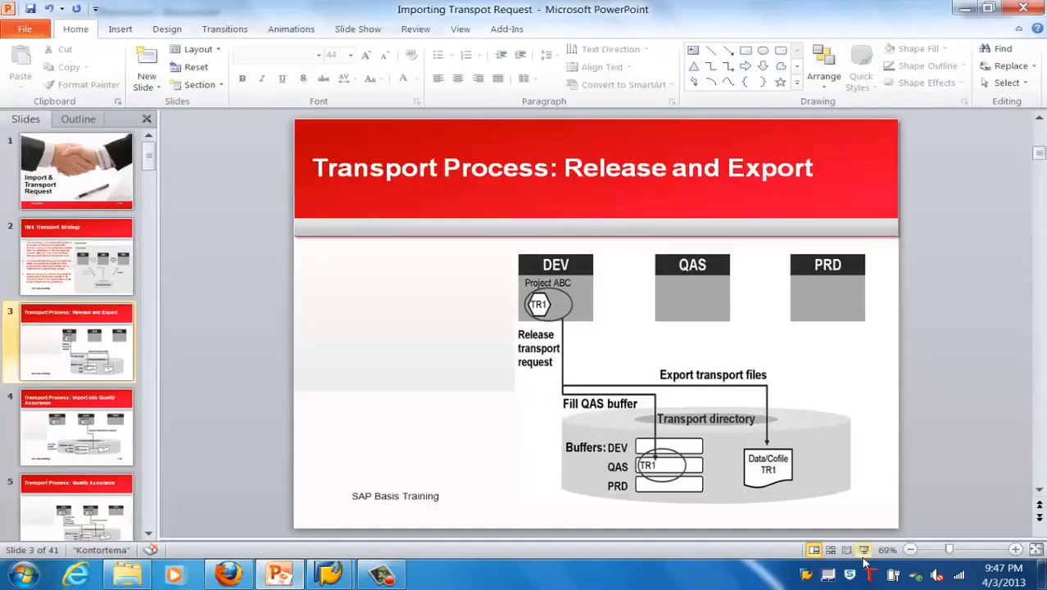